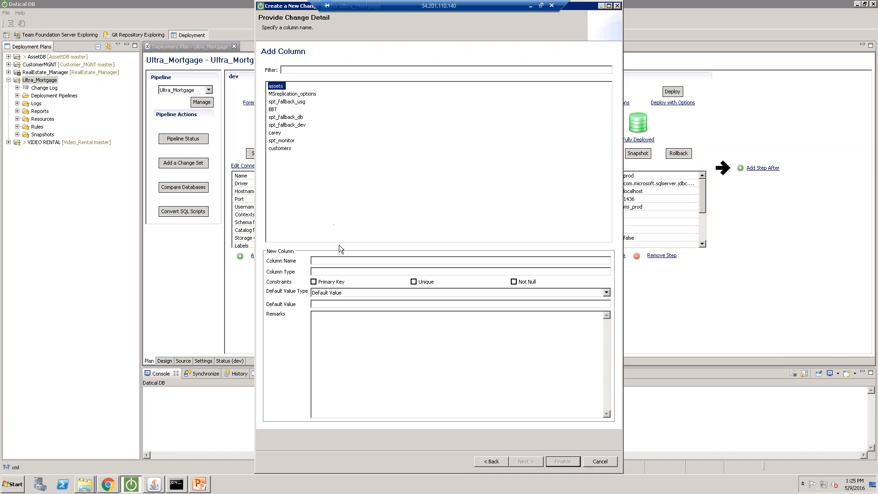
Define a new_item column of type text on the assets table and finalize the change
left_click(345, 260)
type("new_")
type("item")
type("text")
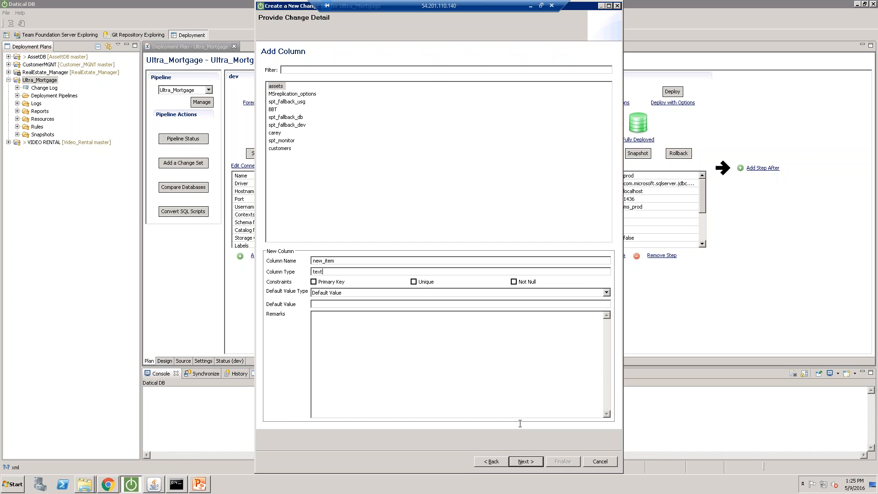
left_click(526, 461)
left_click(539, 460)
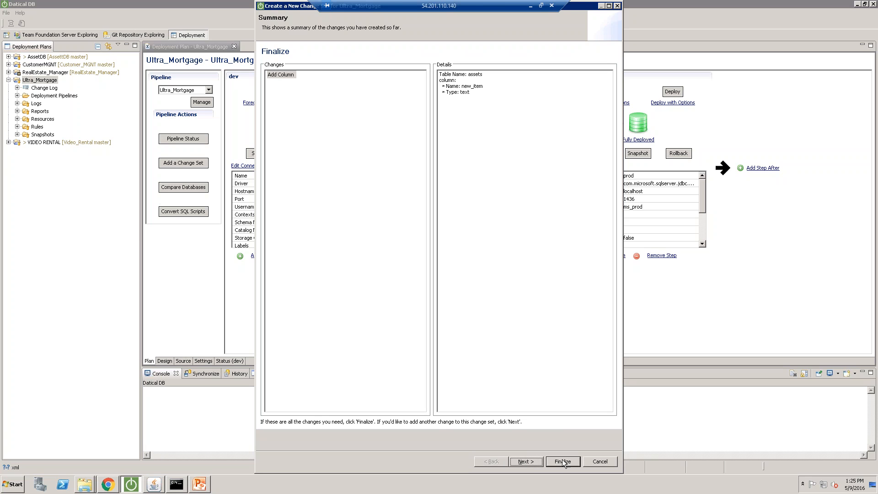
Set the change set ID to add_column_NI and enter the author's name
left_click(324, 62)
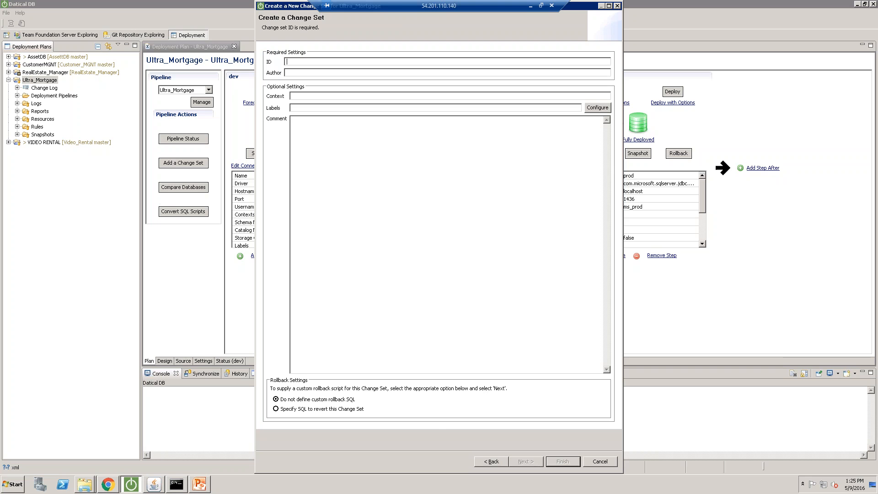
type("add_column_NI")
left_click(287, 73)
type("Brent")
Assign the sprint_1 label, add the comment "new column" and finish creating the change set
left_click(598, 109)
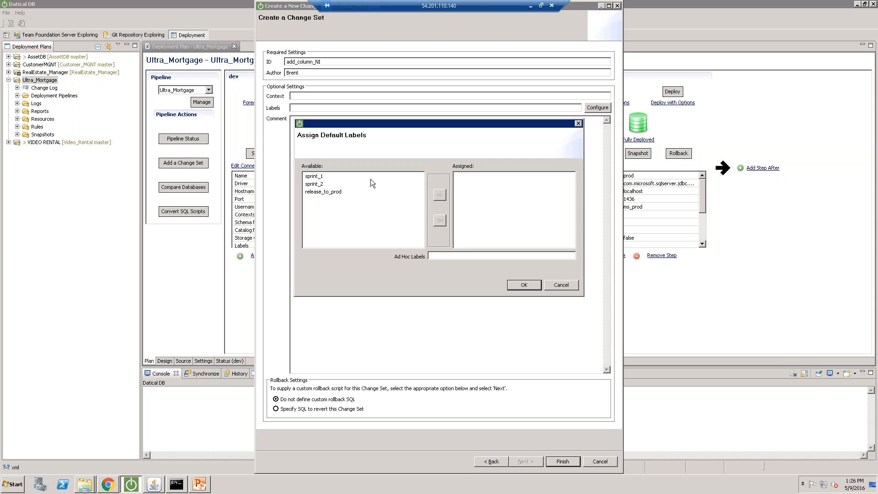
left_click(320, 178)
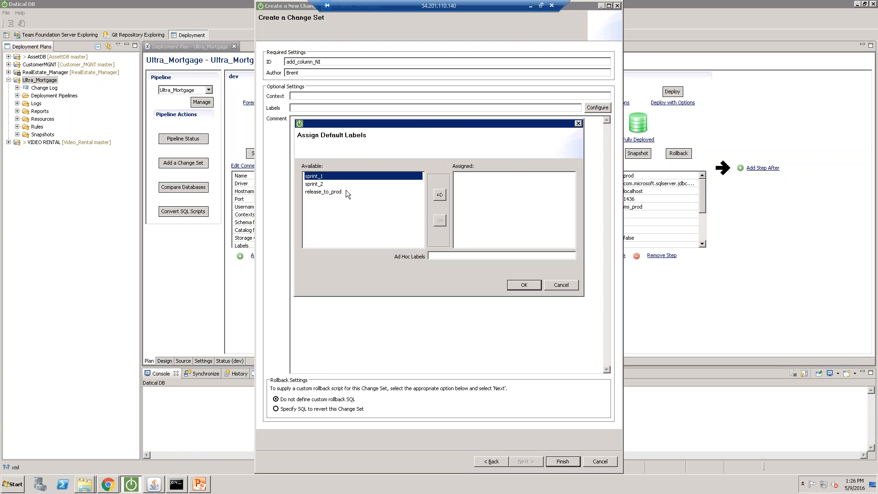
left_click(439, 194)
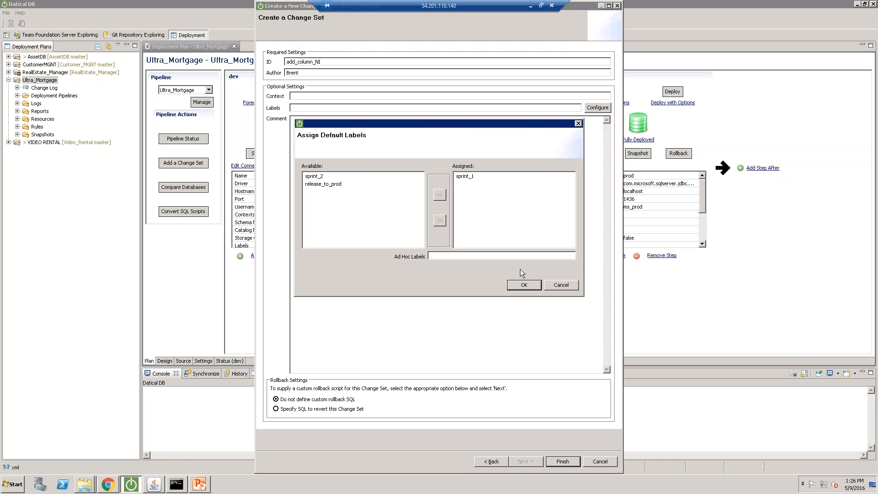
left_click(524, 286)
type("new column")
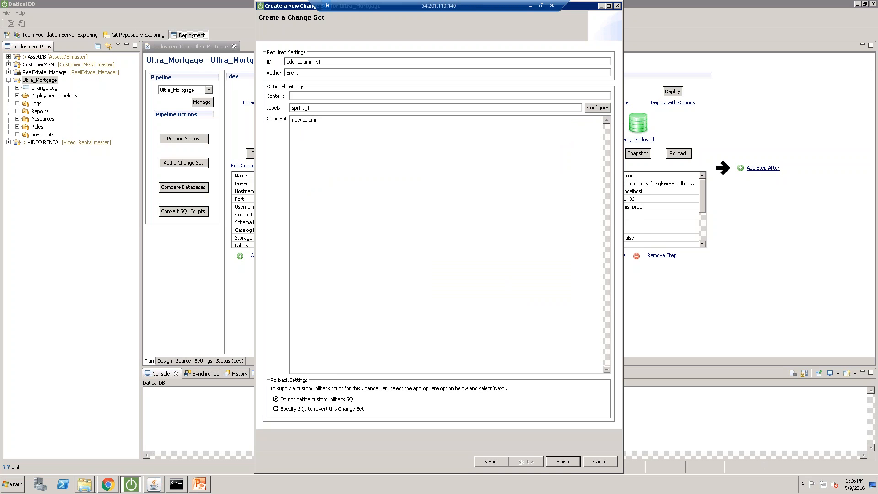
left_click(569, 466)
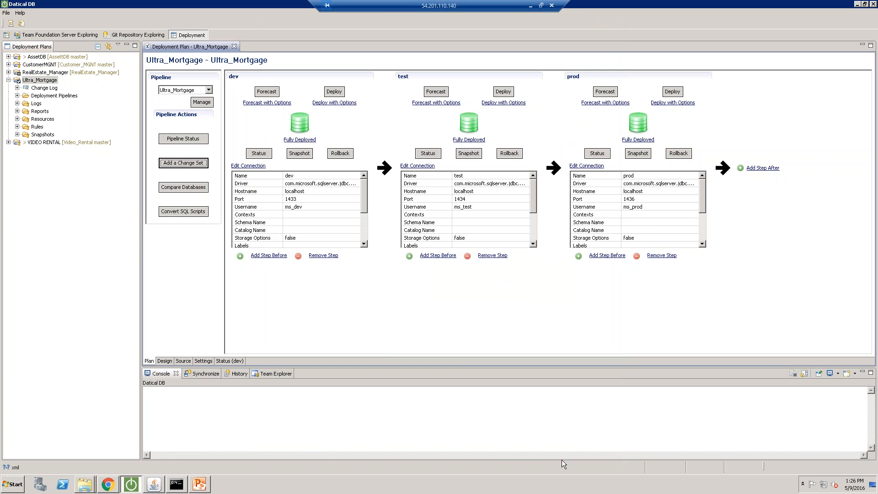
Refresh the pipeline status, run a forecast on the dev database and review its report
left_click(181, 139)
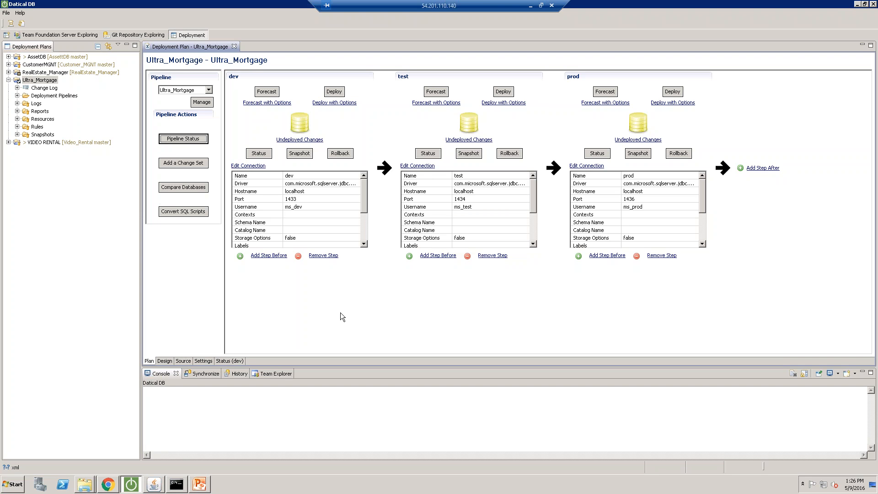
left_click(269, 93)
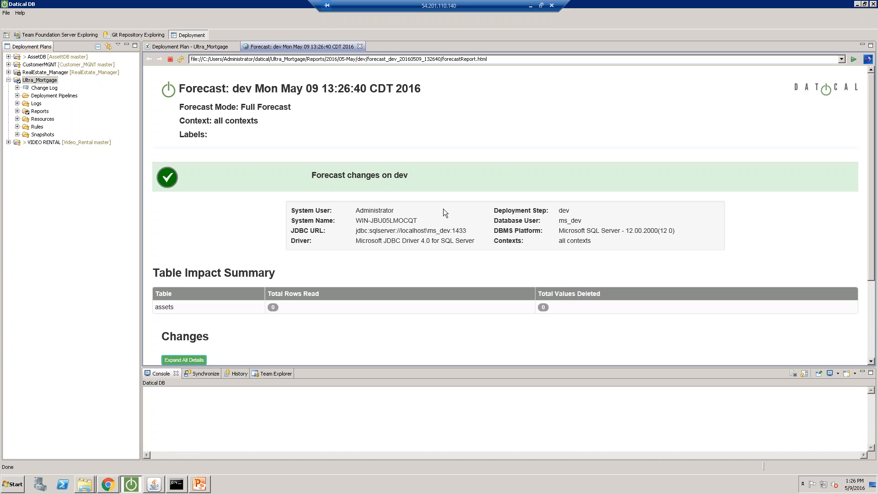
scroll(444, 209, "down", 5)
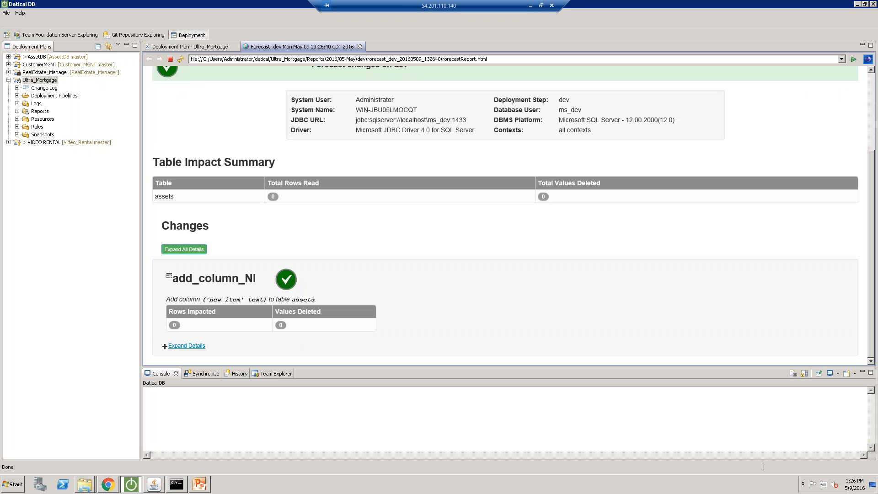
scroll(416, 255, "up", 5)
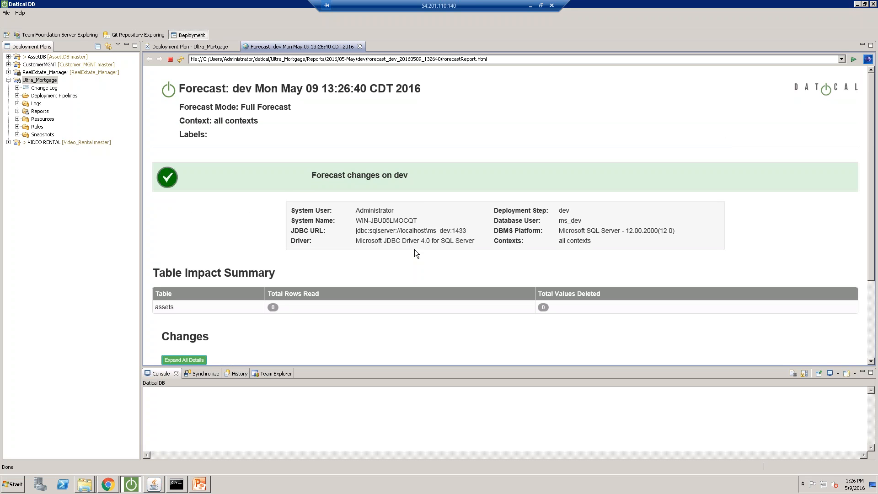
Deploy the pending change to the dev database and return to the Ultra_Mortgage deployment plan
left_click(201, 47)
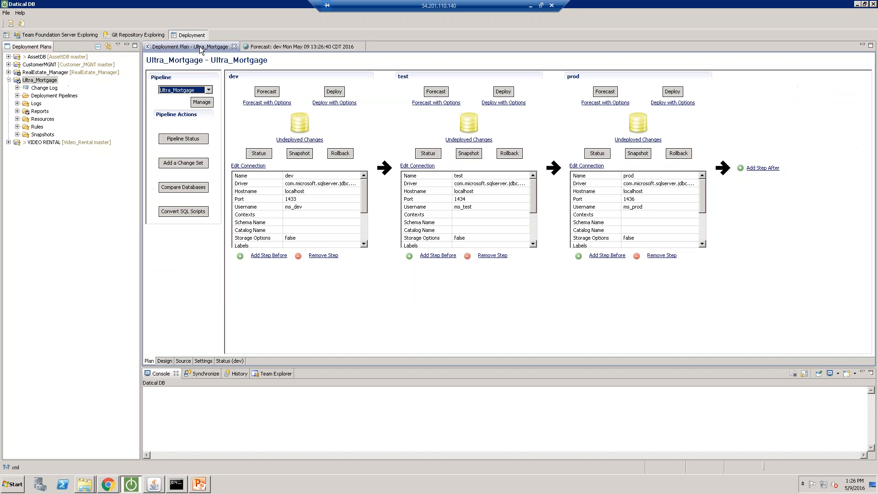
left_click(334, 92)
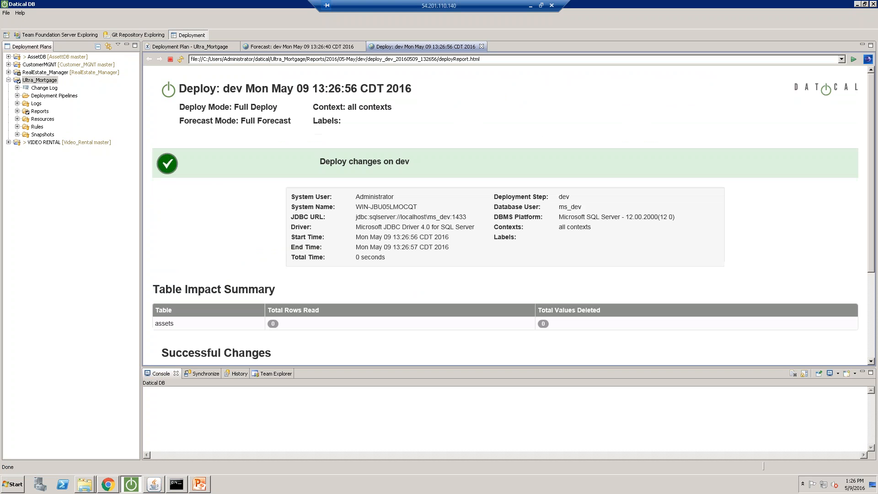
left_click(191, 48)
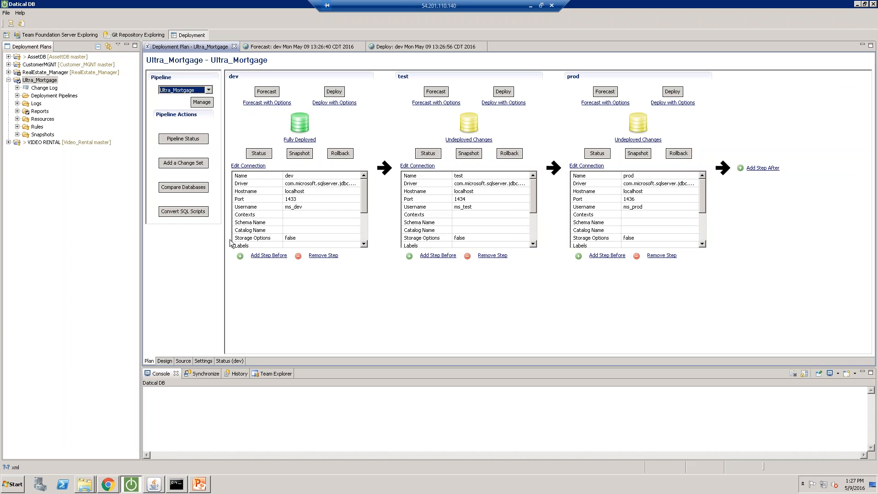
Check in the Ultra_Mortgage project's pending changes to source control with the comment add_column_NI
right_click(45, 81)
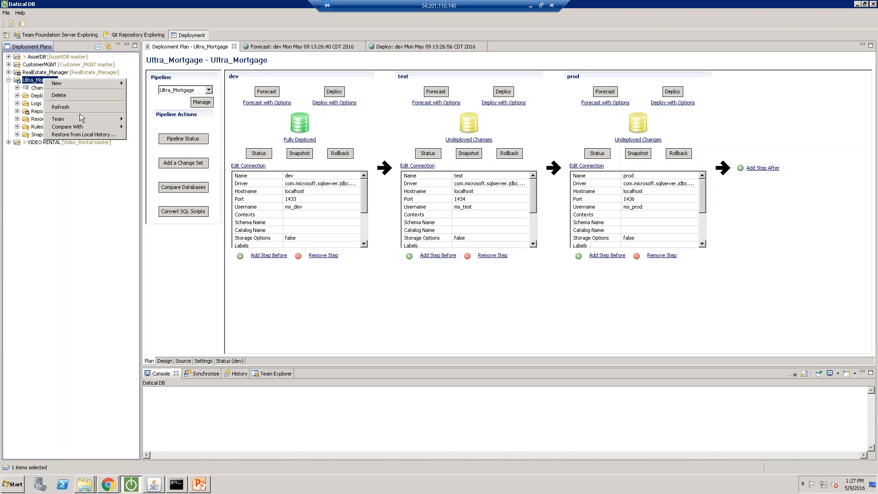
mouse_move(92, 127)
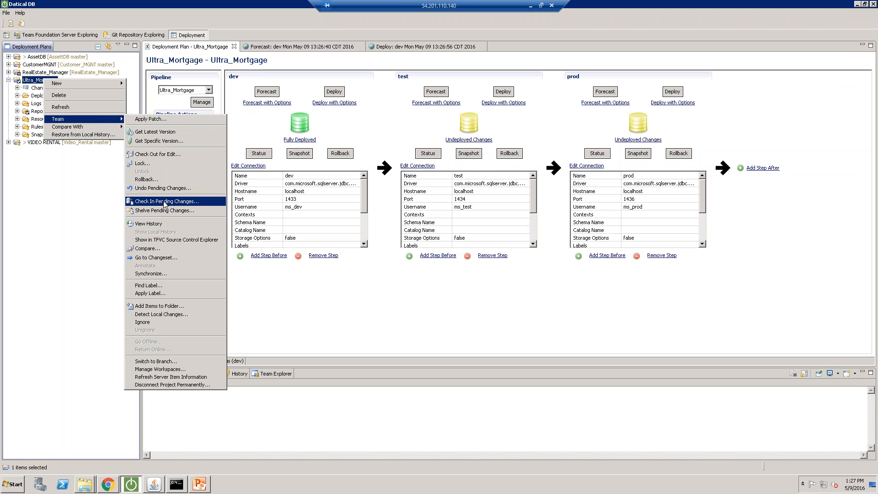
left_click(167, 201)
type("add_column_NI")
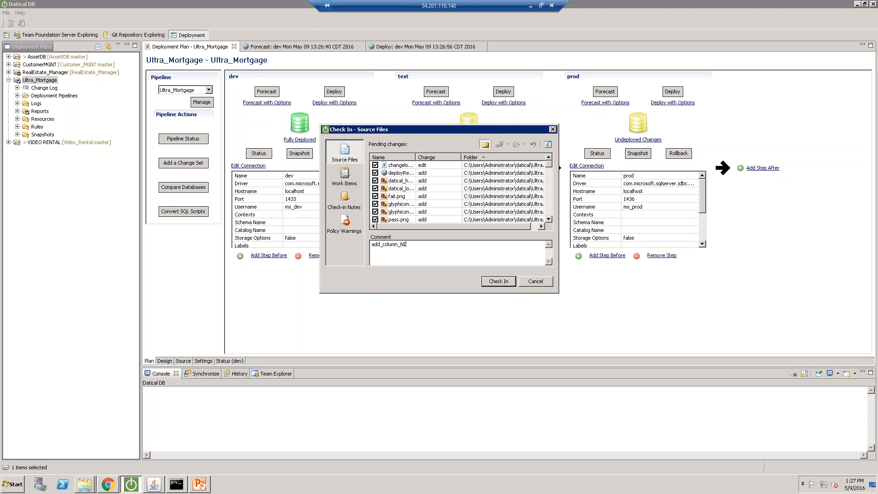
left_click(499, 281)
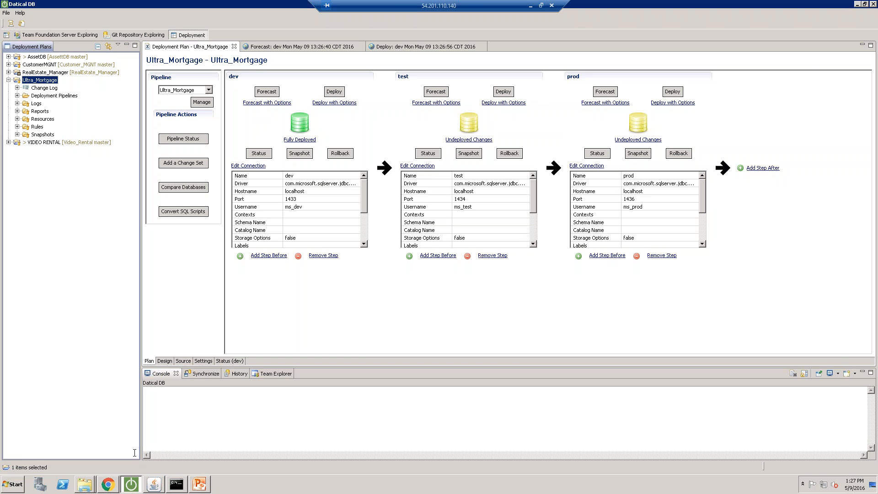
Switch to Team Foundation Server in Chrome and look through the Ultra_Mortgage code folder and its changesets
left_click(115, 483)
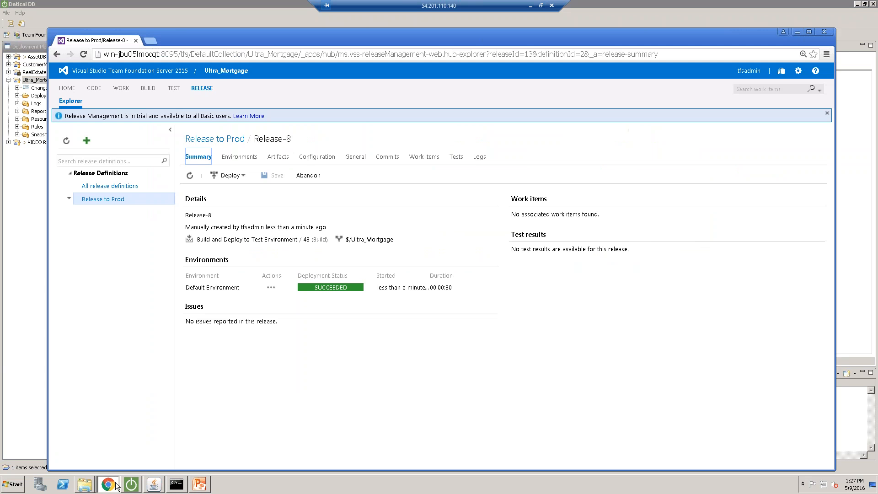
left_click(66, 87)
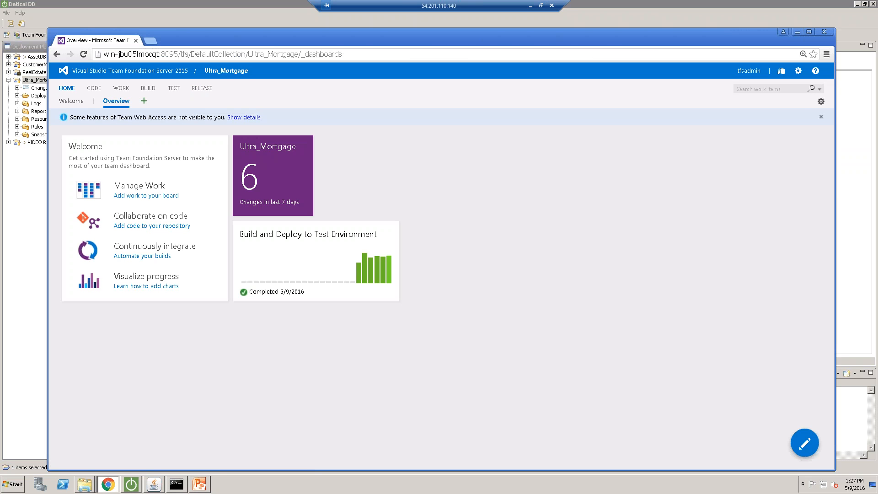
left_click(249, 160)
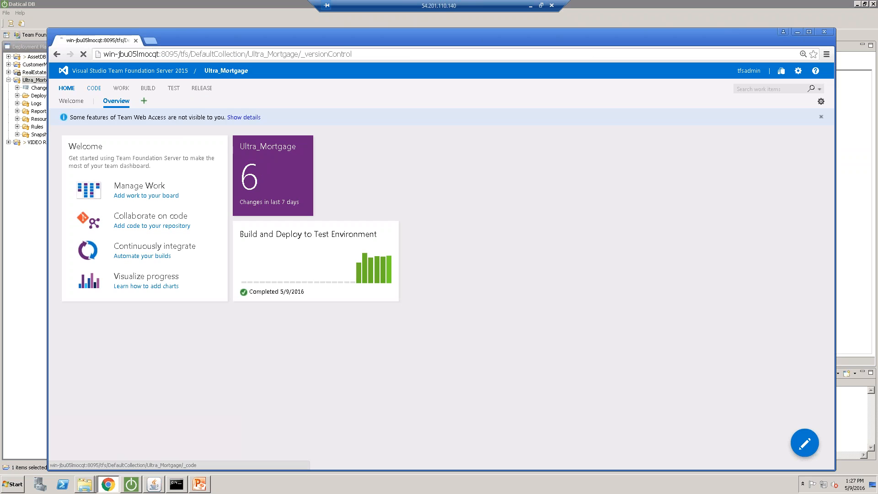
left_click(64, 140)
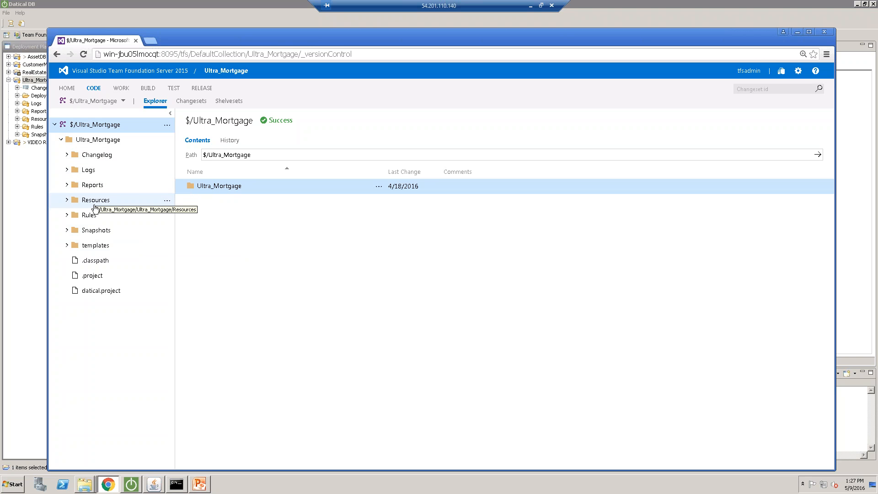
left_click(198, 104)
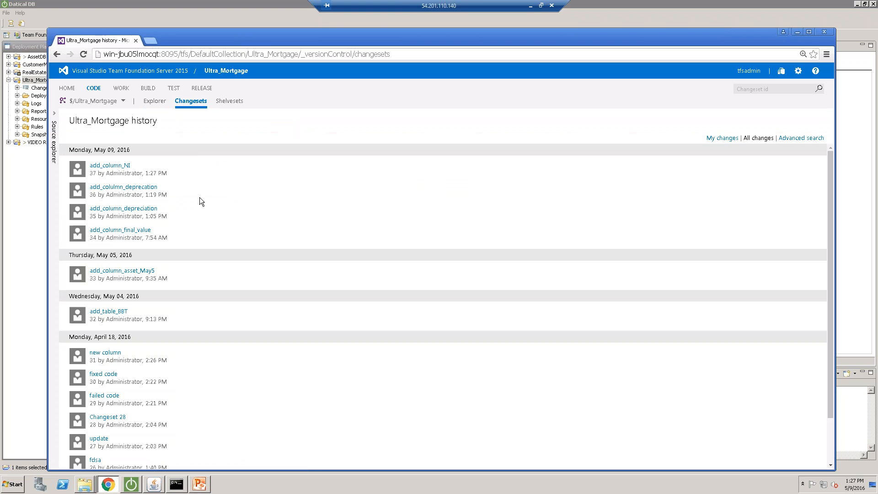
Open the Build and Deploy to Test Environment definition for editing and queue a build in the Default queue
left_click(148, 88)
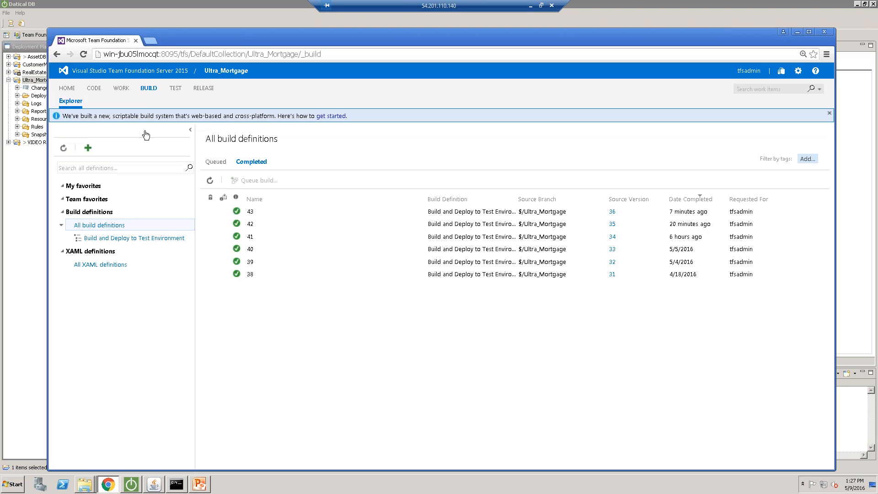
left_click(131, 240)
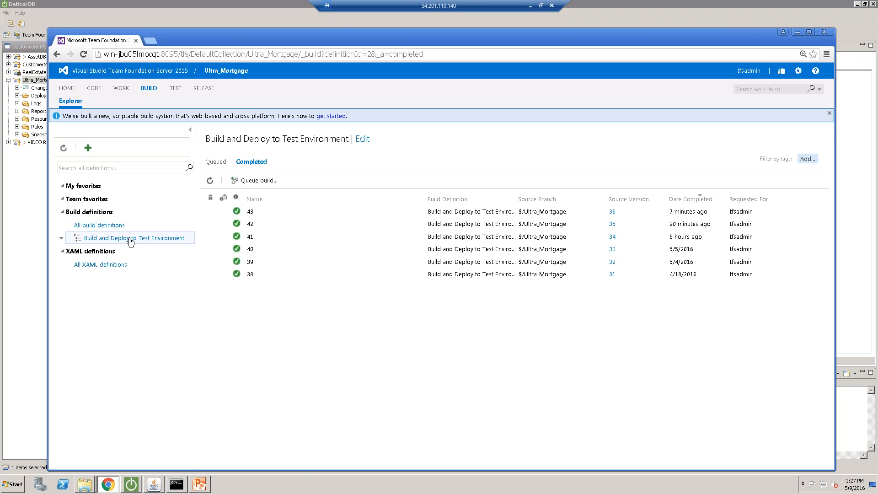
left_click(362, 139)
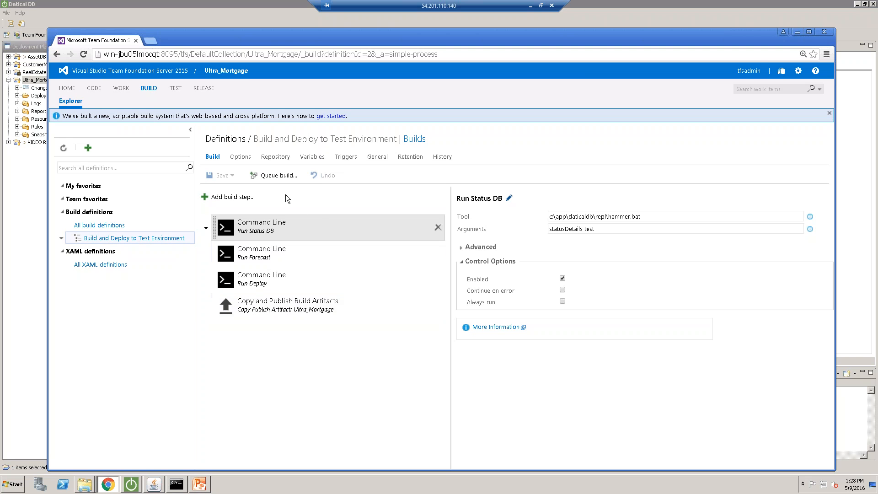
left_click(277, 177)
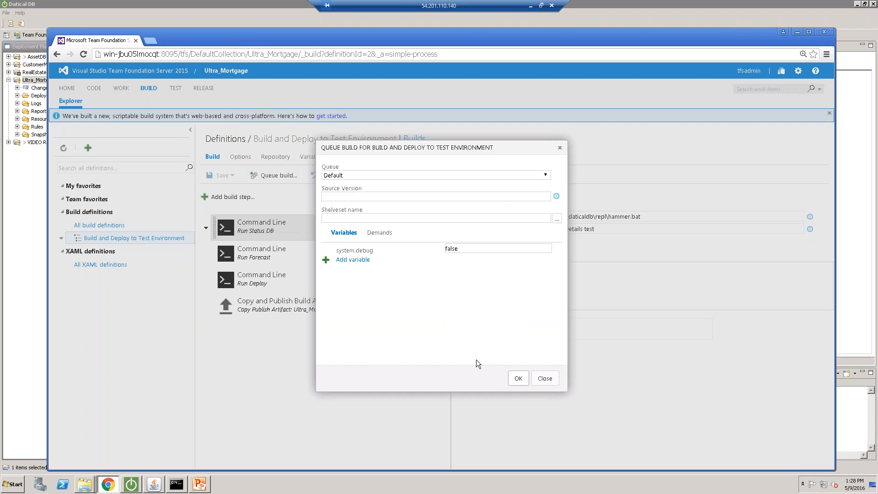
left_click(518, 379)
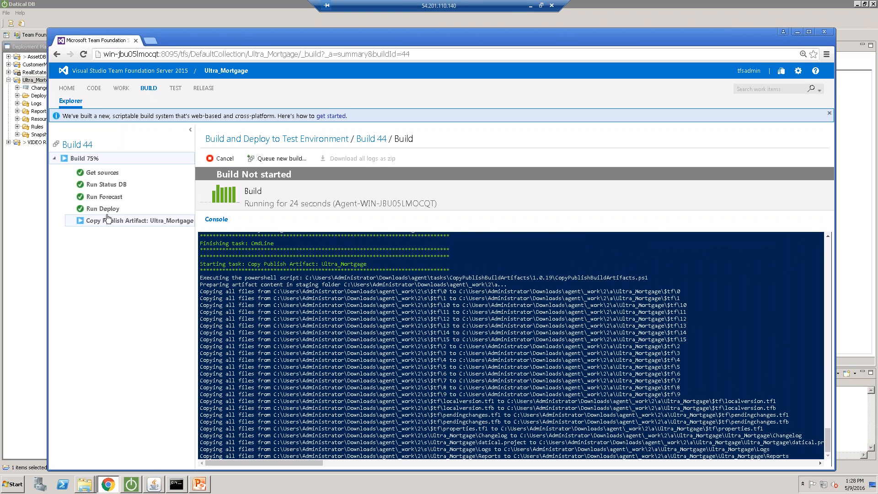
Switch to Datical DB and refresh the Ultra_Mortgage pipeline status
left_click(129, 487)
left_click(171, 140)
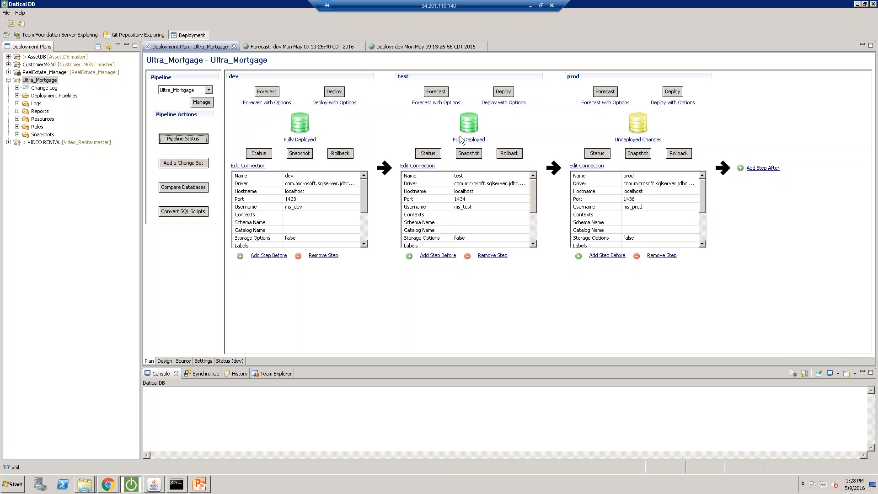
Switch to Team Foundation Server in Chrome and open the Release to Prod release definition of the Ultra_Mortgage project
left_click(108, 484)
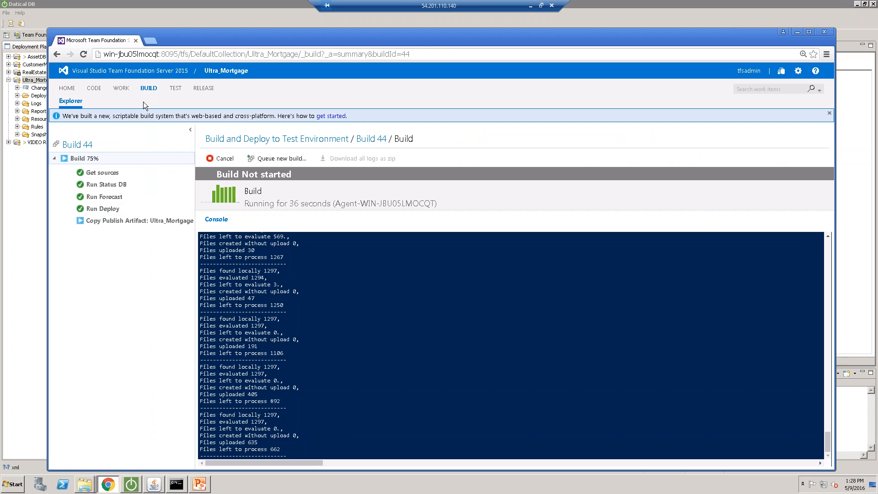
left_click(204, 88)
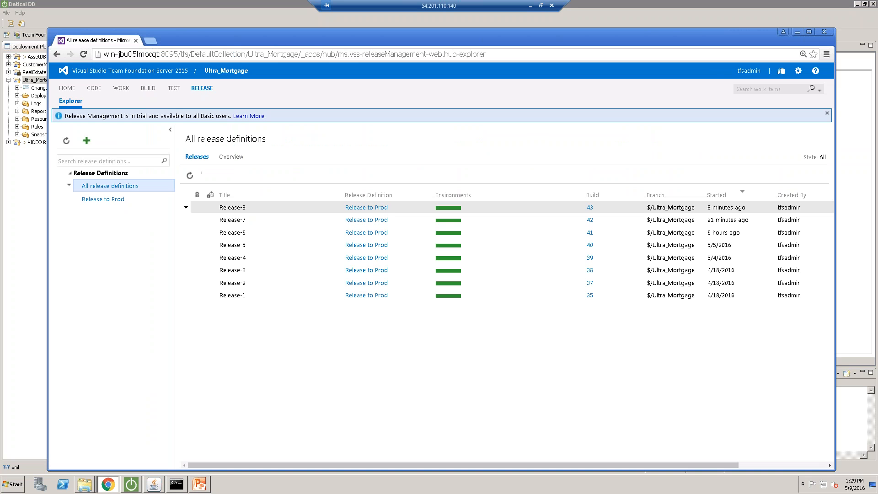
left_click(112, 200)
left_click(259, 139)
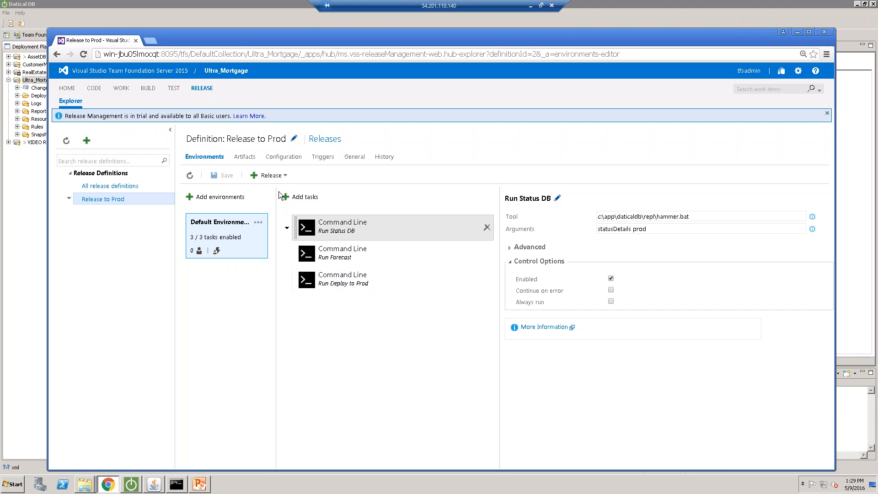
Create a new release from the Release to Prod definition, using version 44 of the Build and Deploy to Test Environment artifact
left_click(269, 176)
left_click(270, 194)
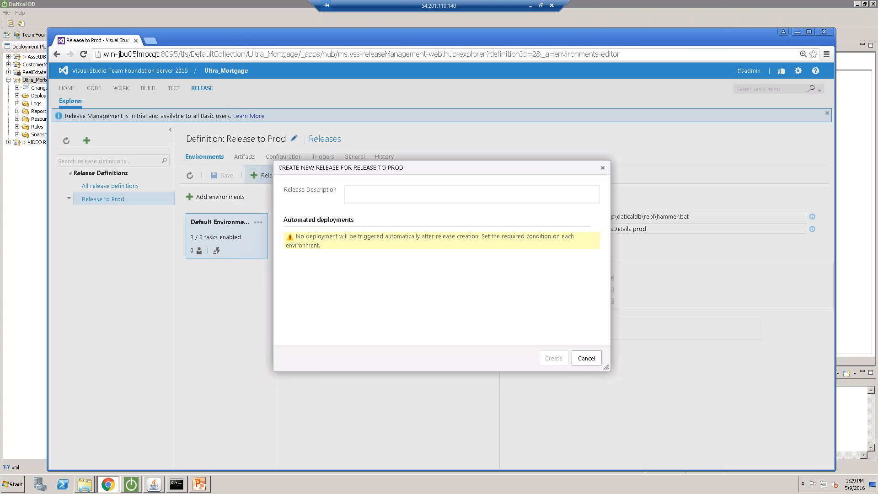
left_click(593, 254)
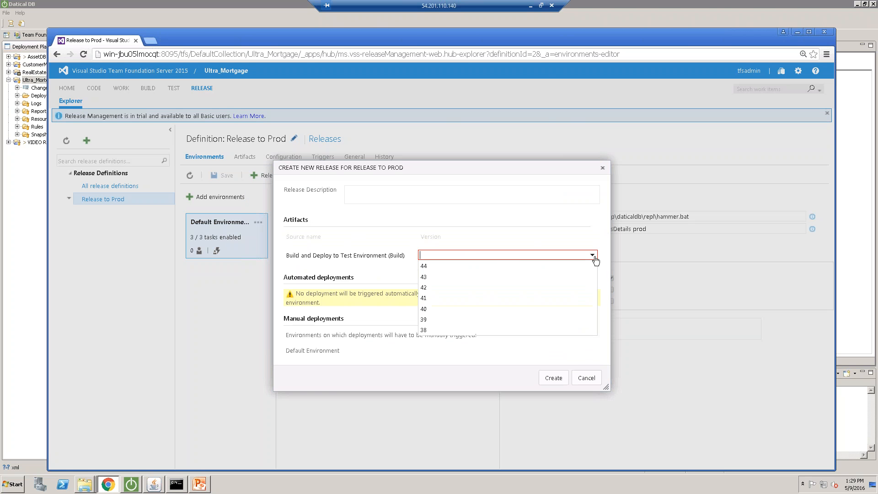
left_click(432, 269)
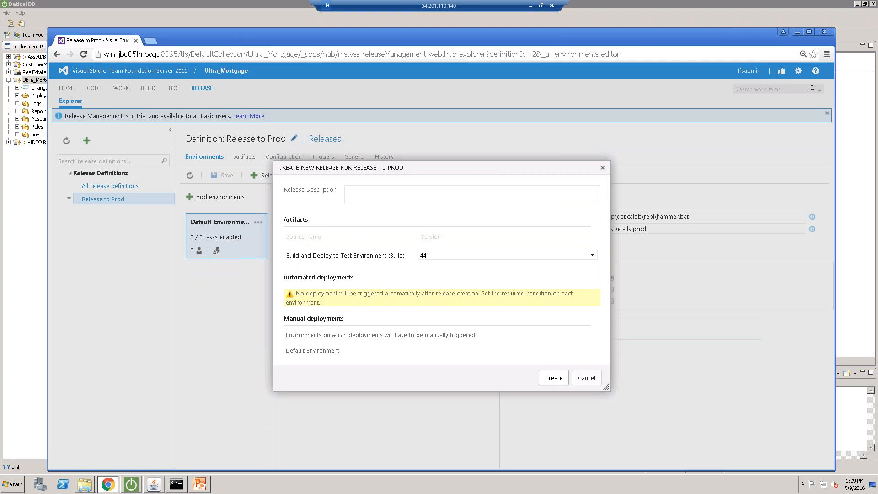
left_click(554, 378)
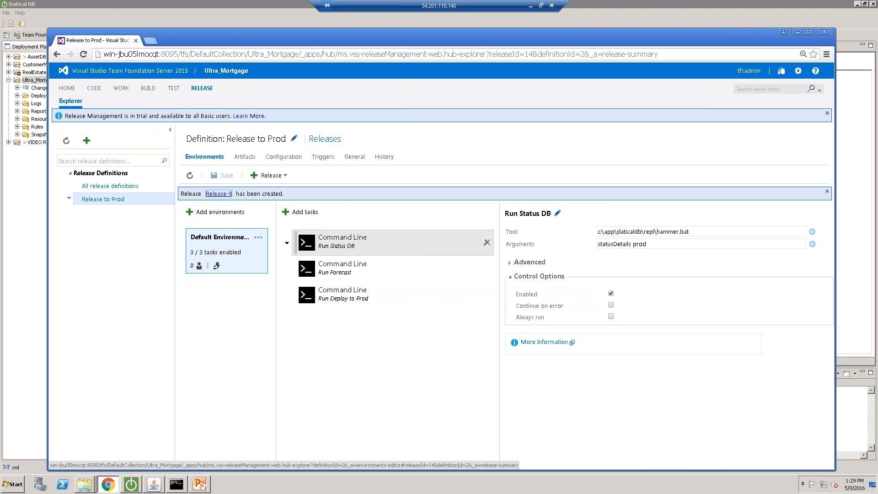
Open the newly created release and deploy it to the Default Environment
left_click(218, 193)
left_click(229, 176)
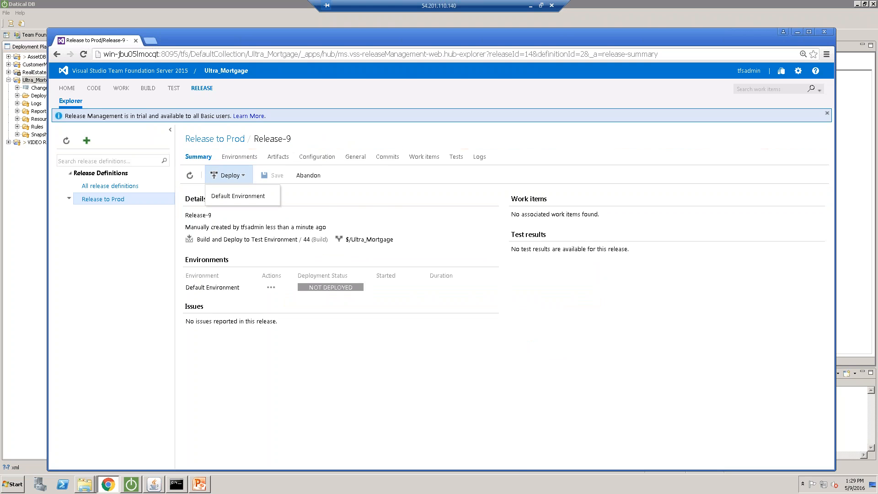
left_click(239, 196)
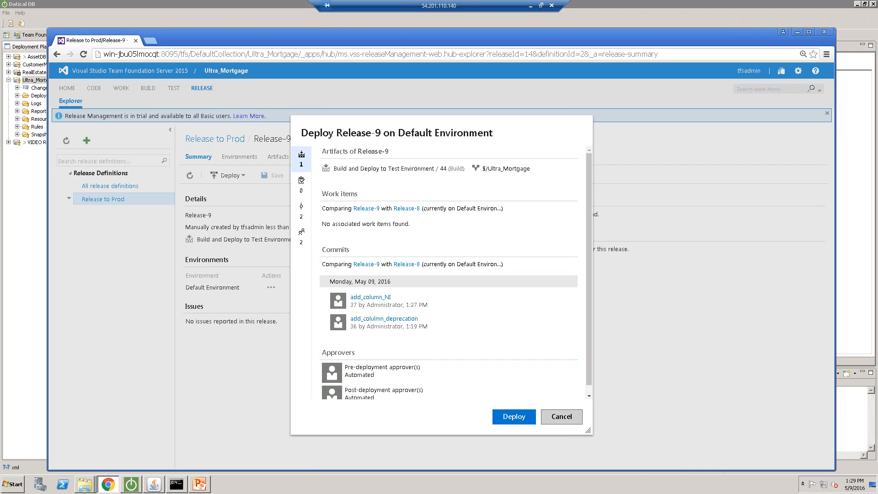
left_click(508, 416)
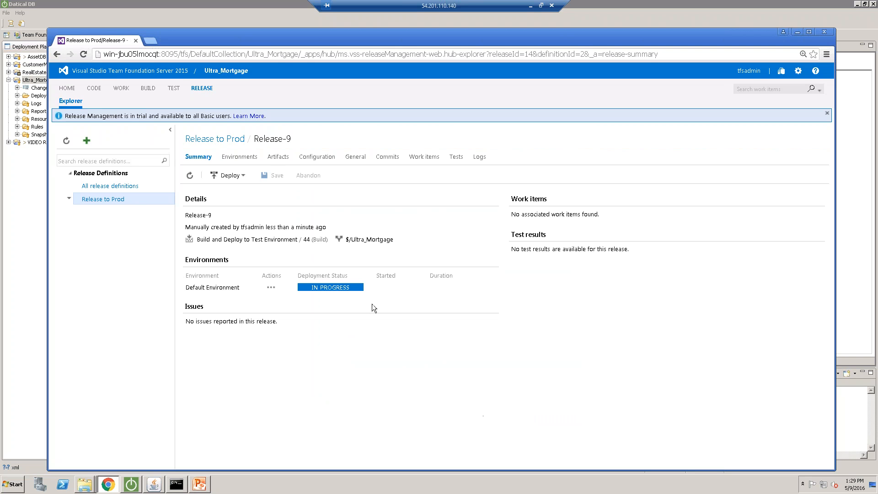
Examine the release's artifacts, summary and logs to follow the progress of its deployment steps
left_click(479, 157)
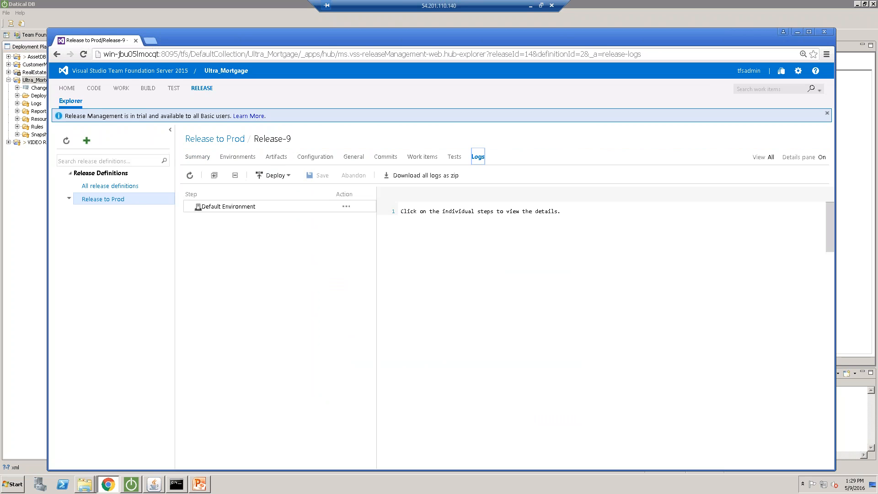
left_click(234, 175)
left_click(272, 158)
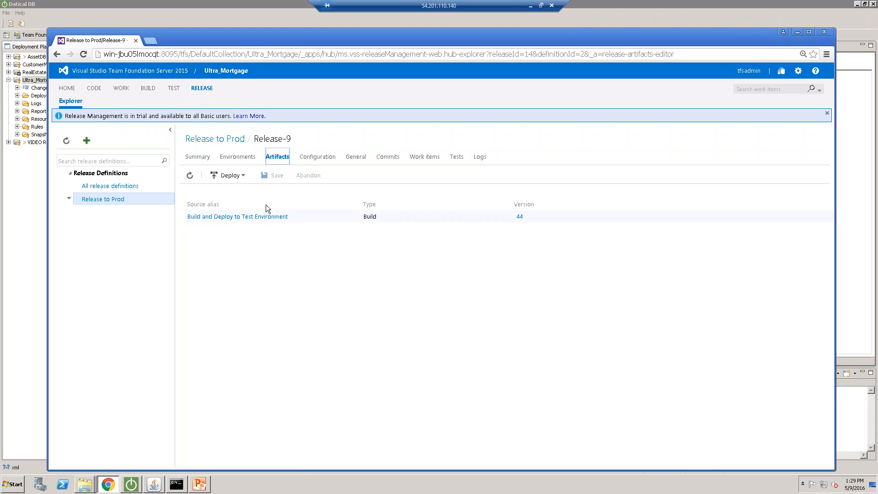
left_click(204, 159)
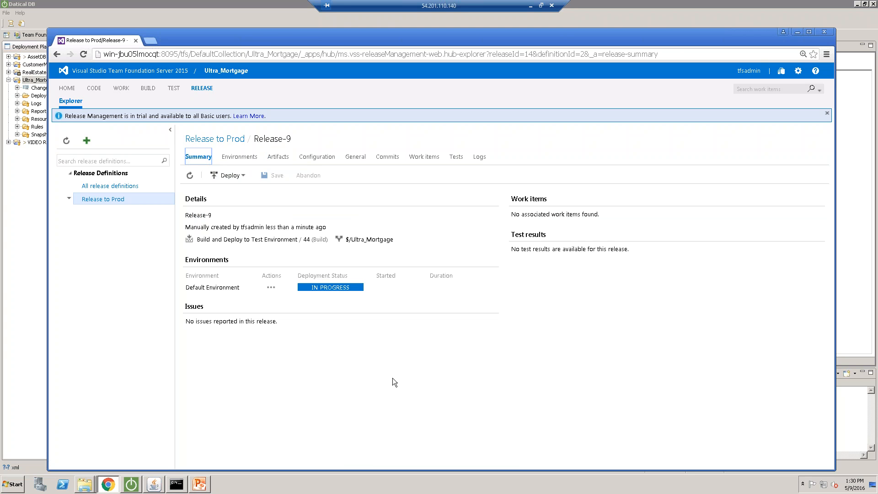
left_click(479, 157)
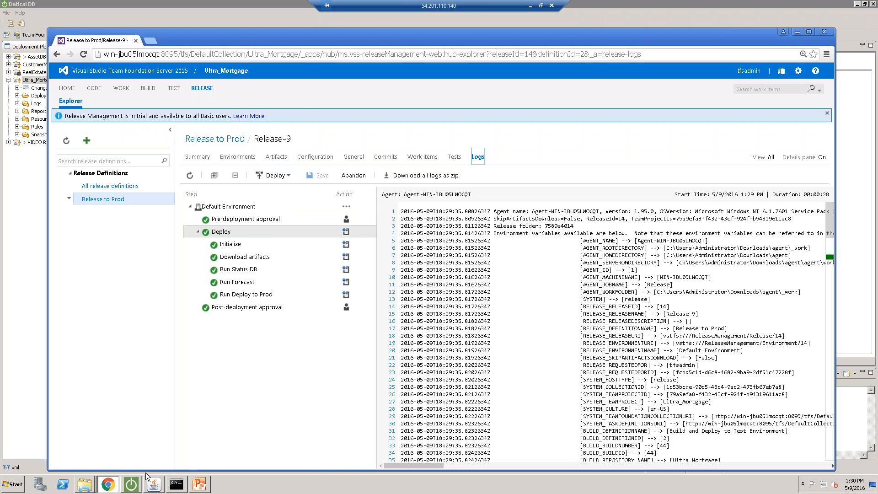
Switch to Datical DB and refresh the Ultra_Mortgage pipeline status to check the prod deployment
left_click(131, 484)
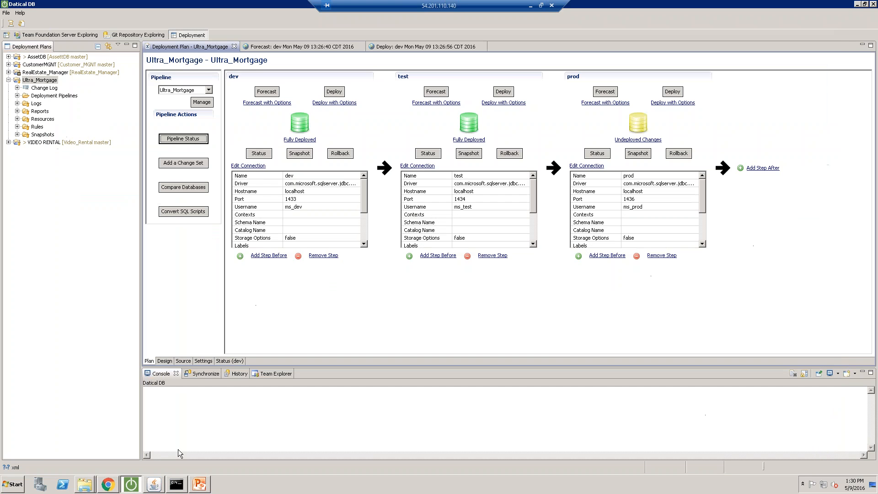
left_click(183, 139)
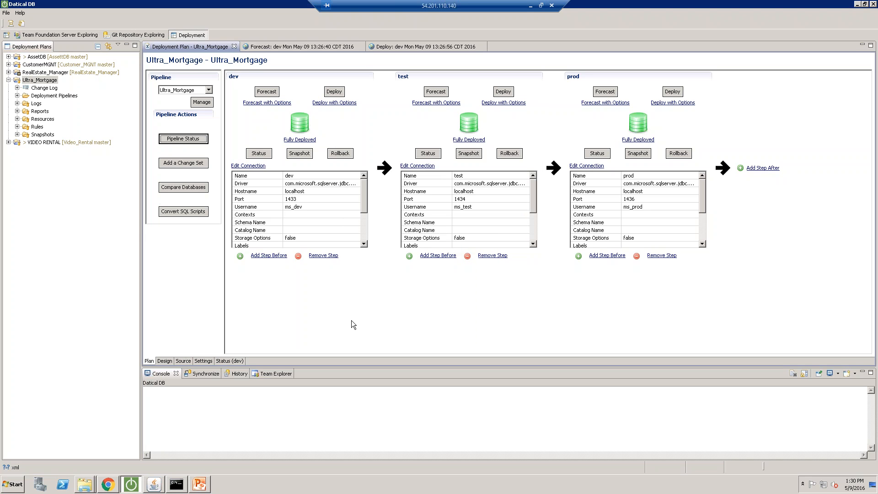